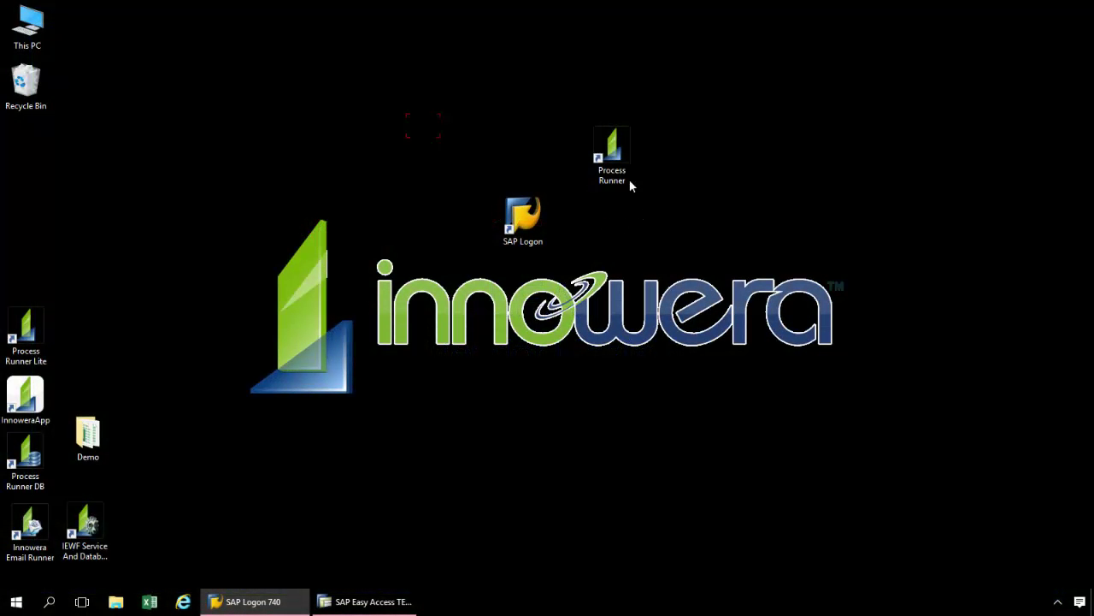
# - Start Innowera Process Runner from its desktop shortcut
pyautogui.doubleClick(612, 167)
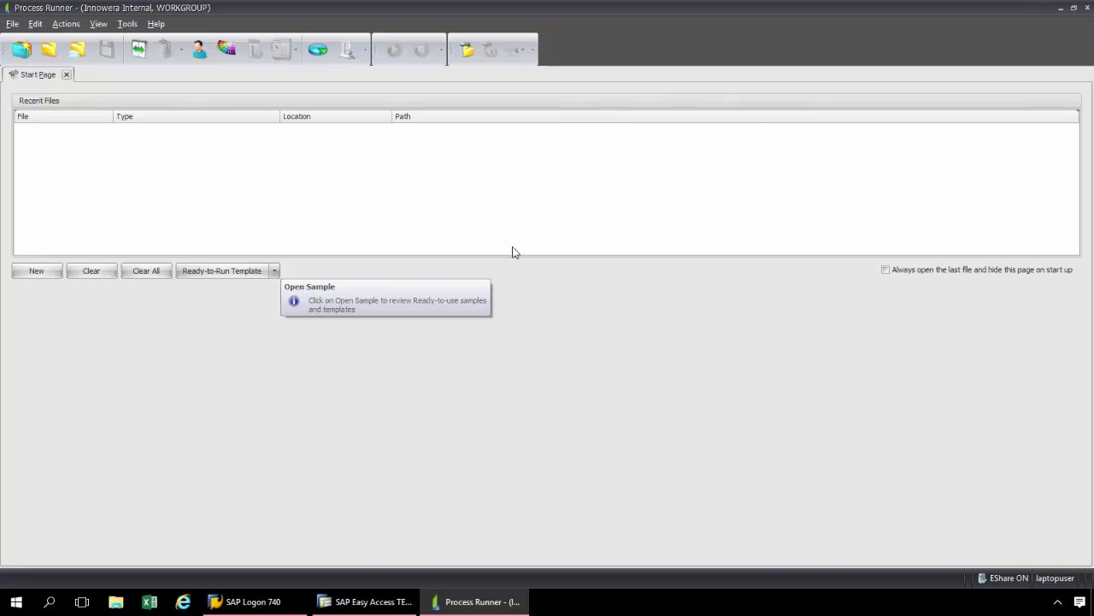
# - Create a new Data Extractor process for table LFA1, confirming re-creation of the existing file
pyautogui.click(418, 295)
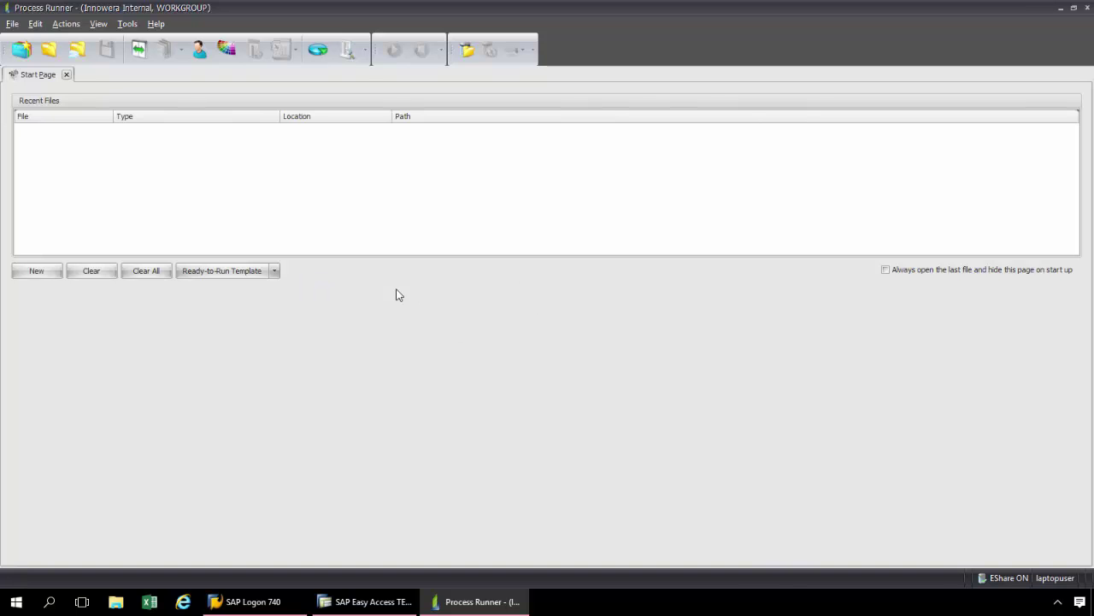
pyautogui.click(38, 271)
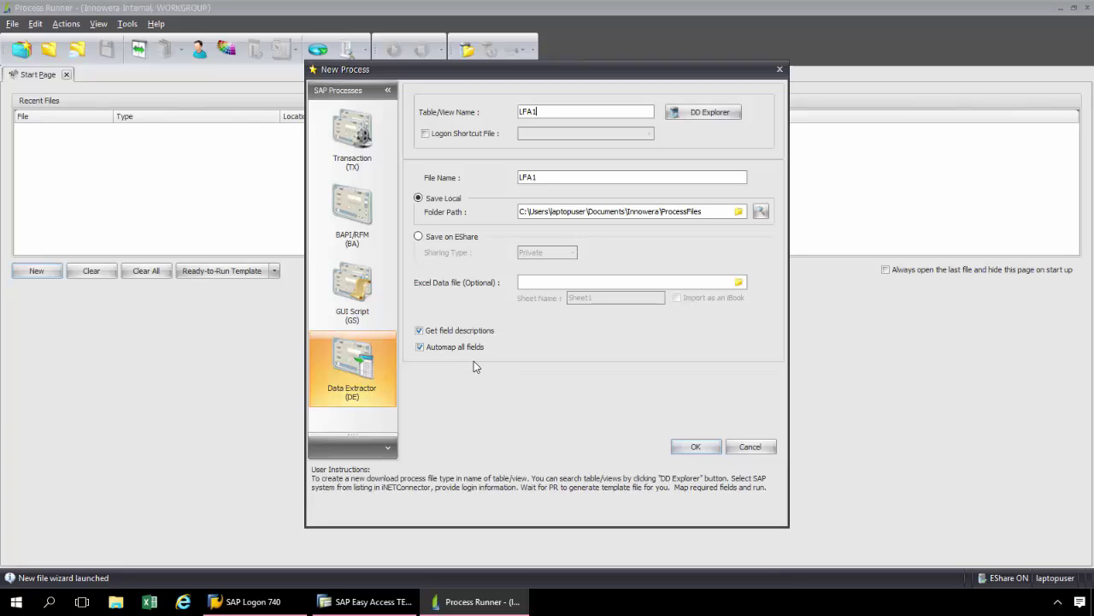
pyautogui.click(695, 447)
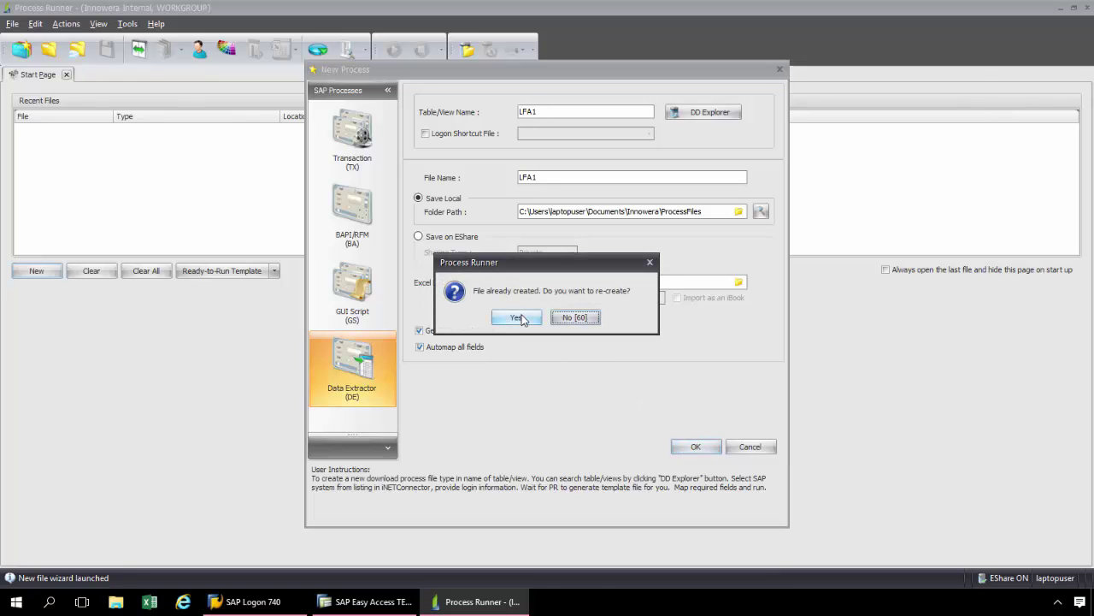
pyautogui.click(518, 318)
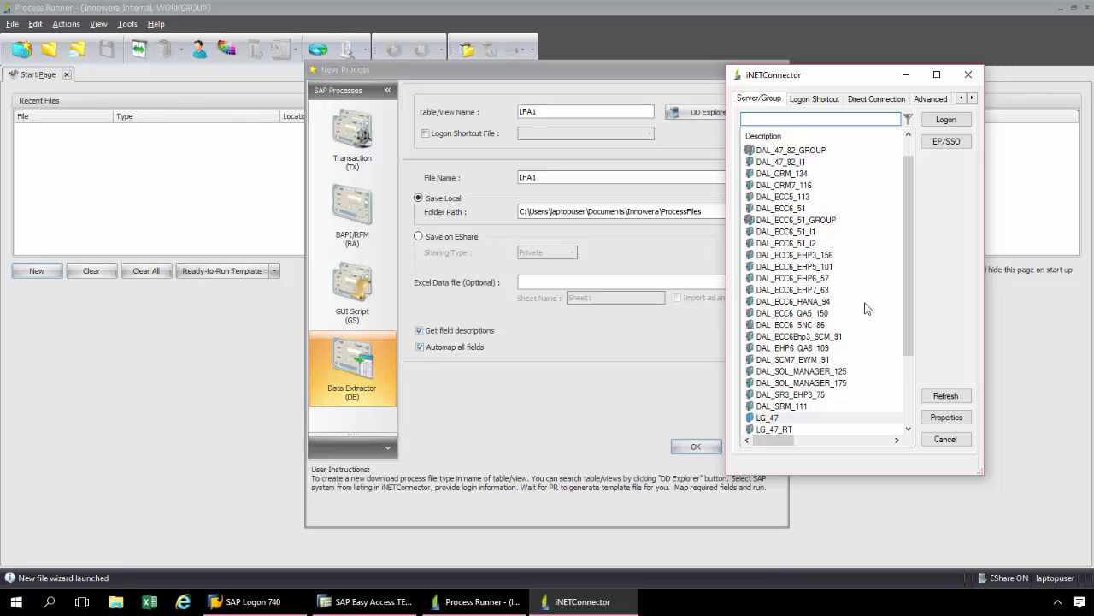
# - Log on to SAP system LG_47 with the account password to generate the LFA1 mapping
pyautogui.click(808, 412)
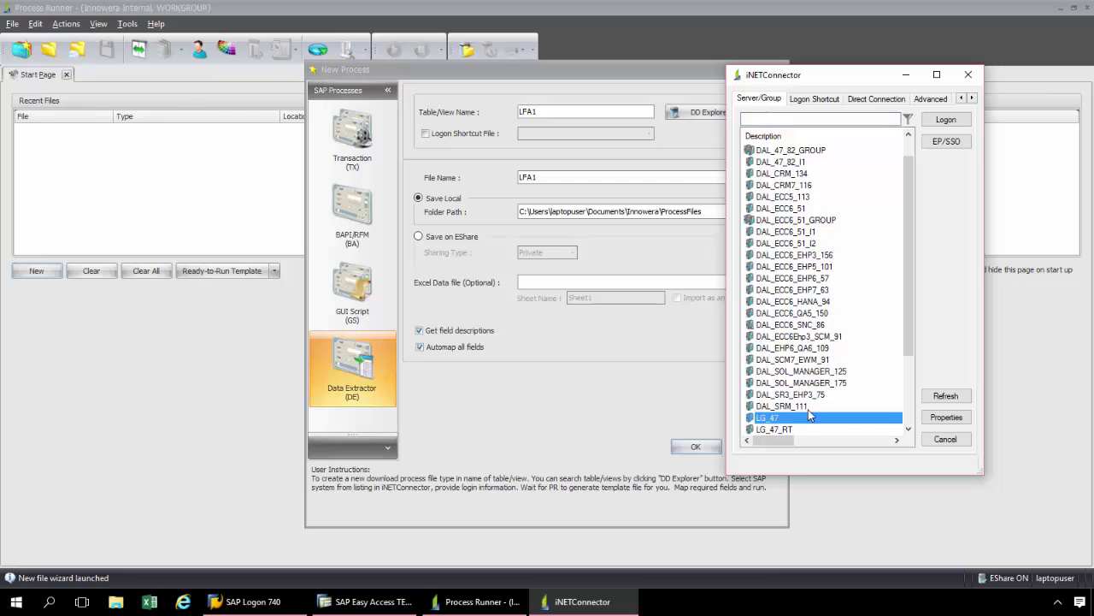
pyautogui.click(947, 120)
pyautogui.write('****')
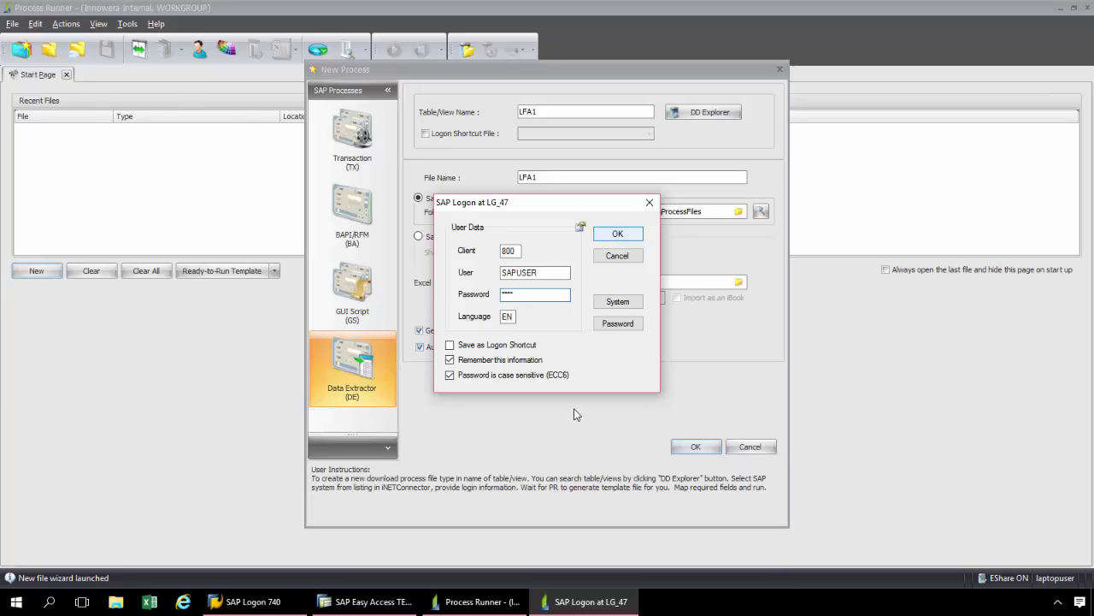
pyautogui.press('Return')
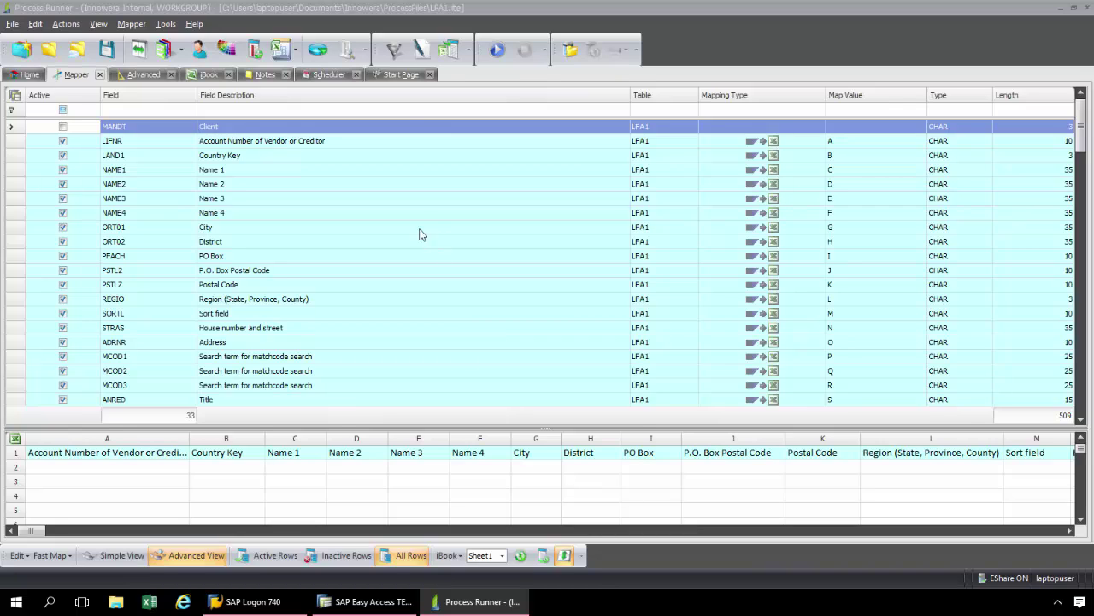
pyautogui.click(393, 53)
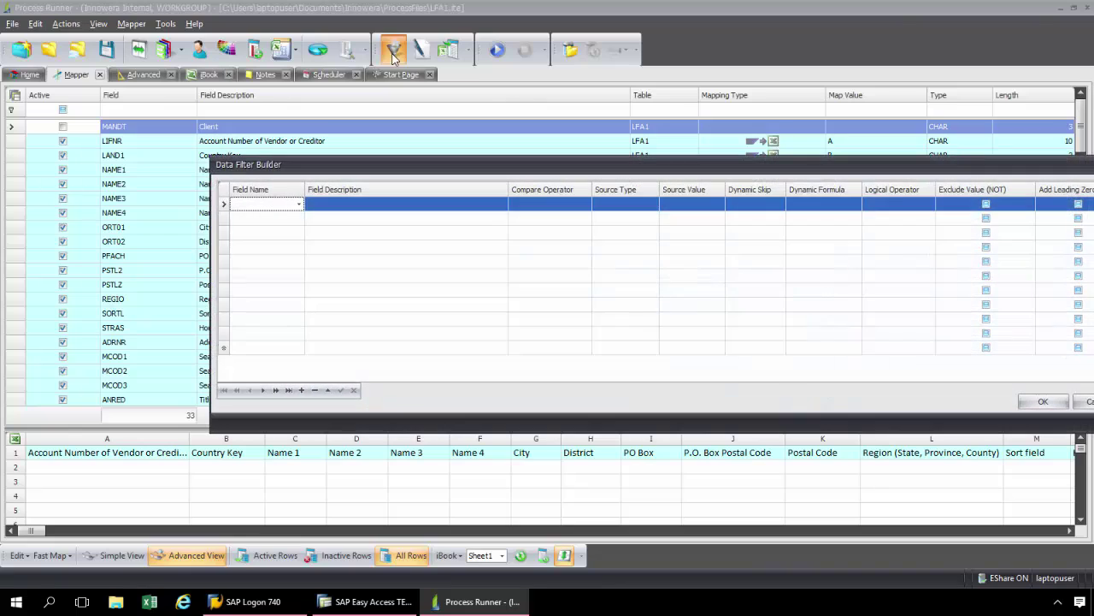
pyautogui.click(299, 204)
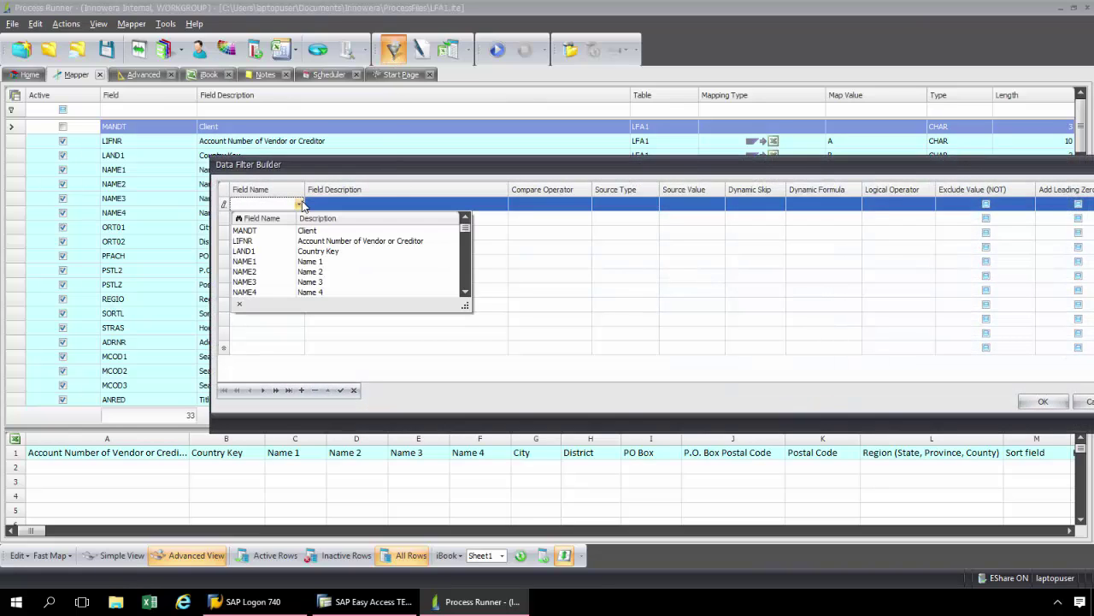
pyautogui.click(323, 242)
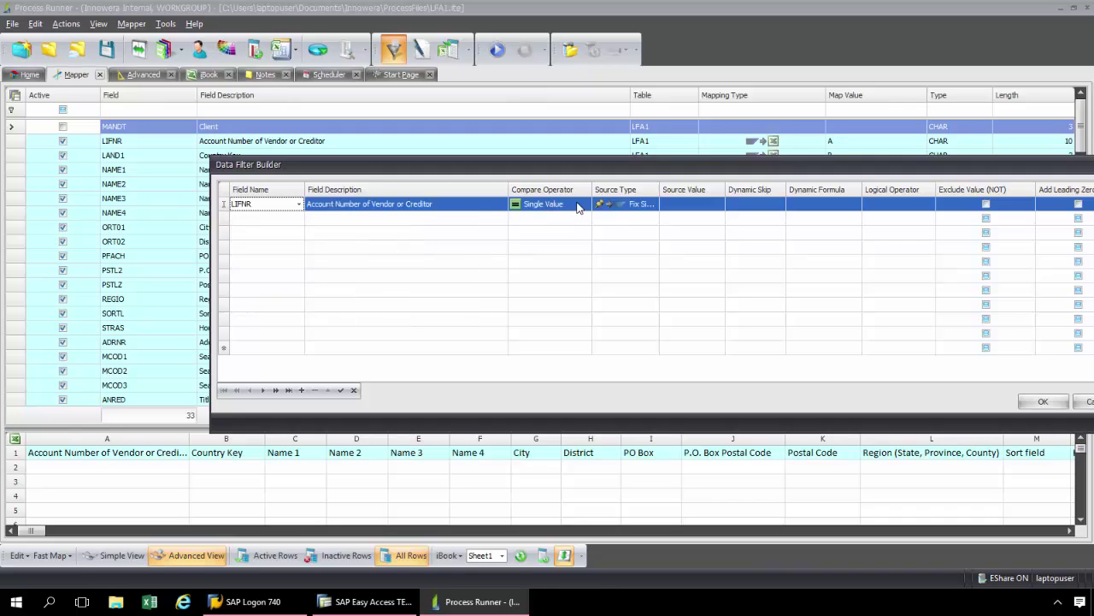
pyautogui.click(677, 208)
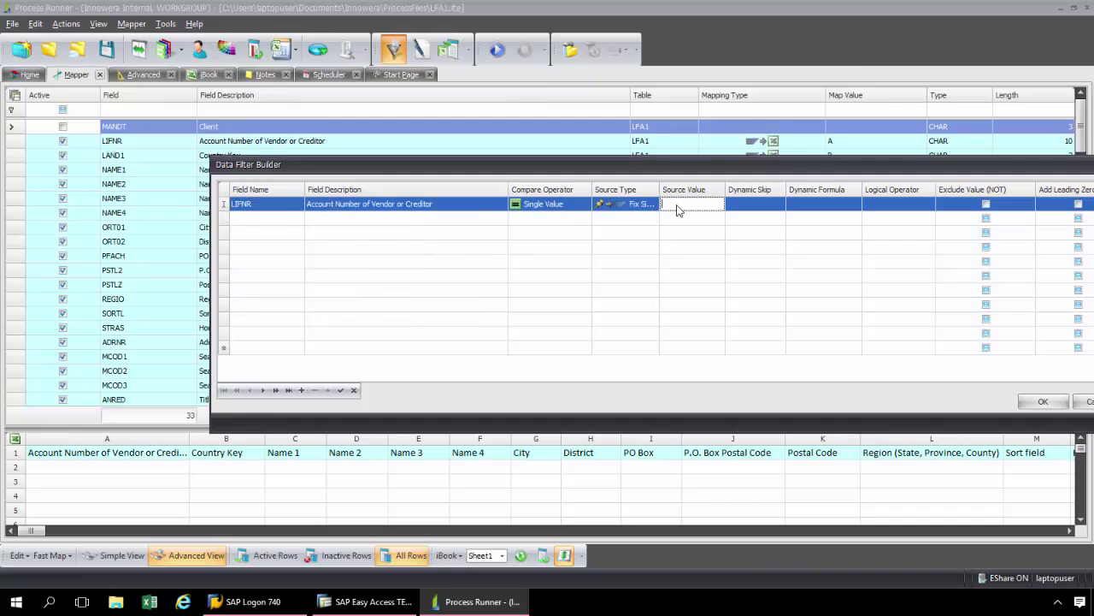
pyautogui.write('1000')
pyautogui.click(646, 204)
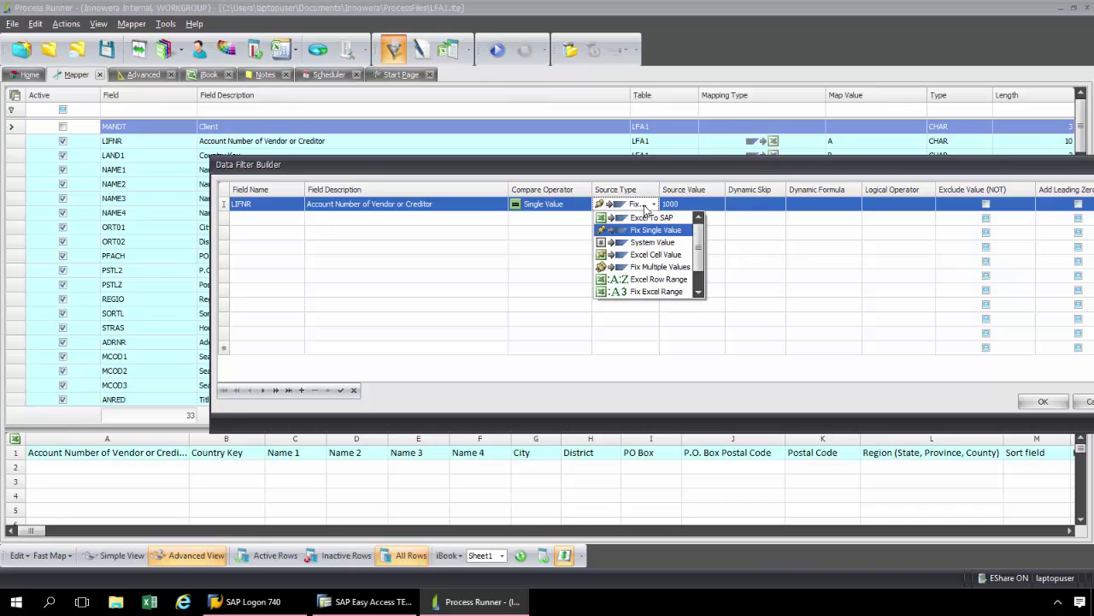
pyautogui.click(648, 218)
pyautogui.click(691, 209)
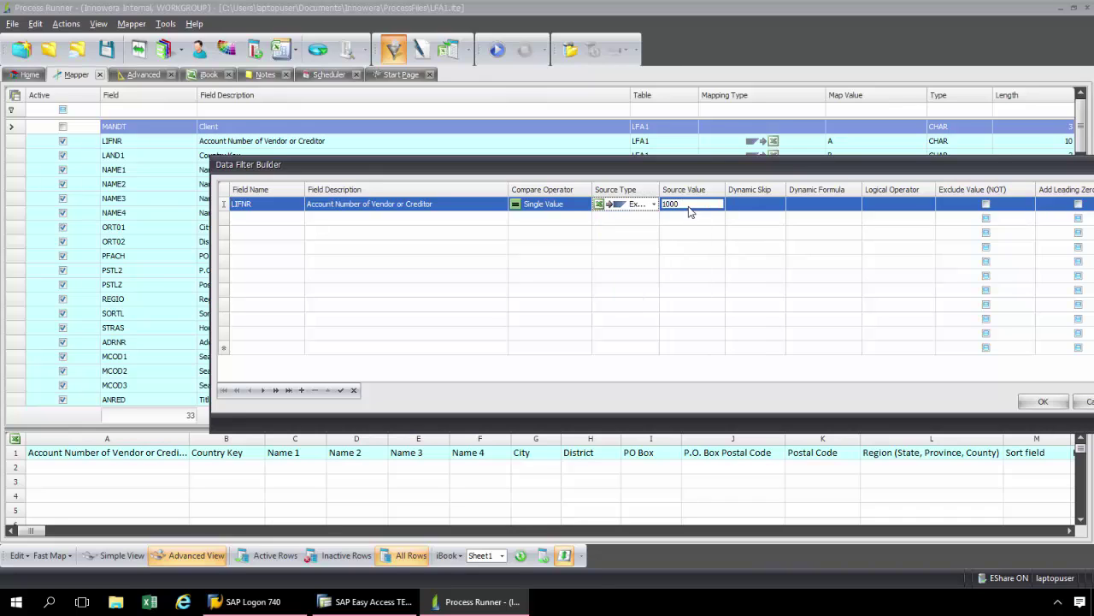
pyautogui.press('BackSpace')
pyautogui.press('BackSpace')
pyautogui.press('BackSpace')
pyautogui.press('BackSpace')
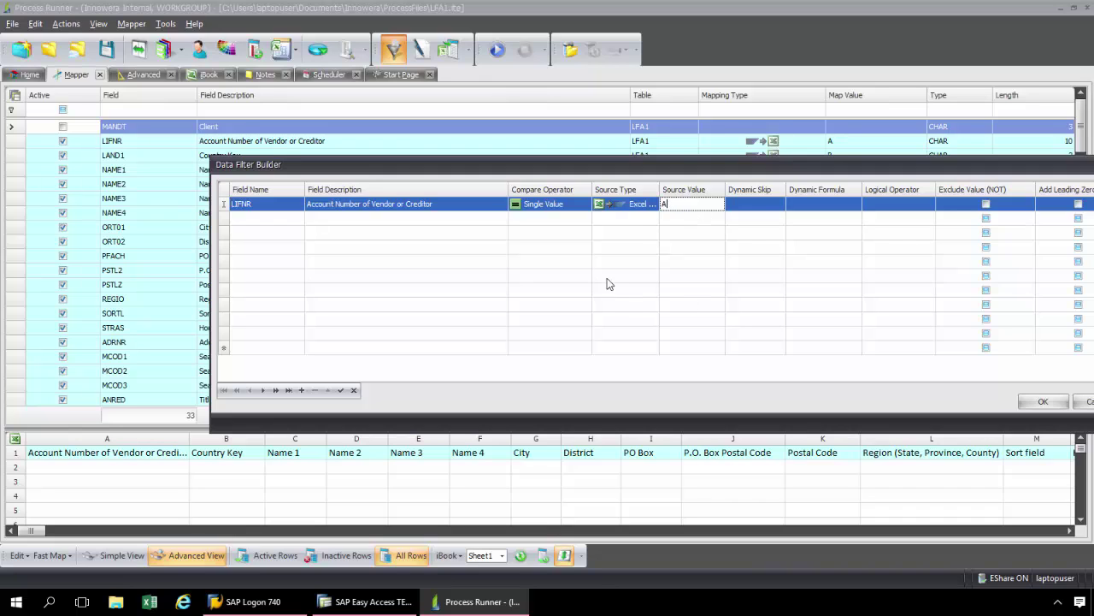
pyautogui.click(587, 205)
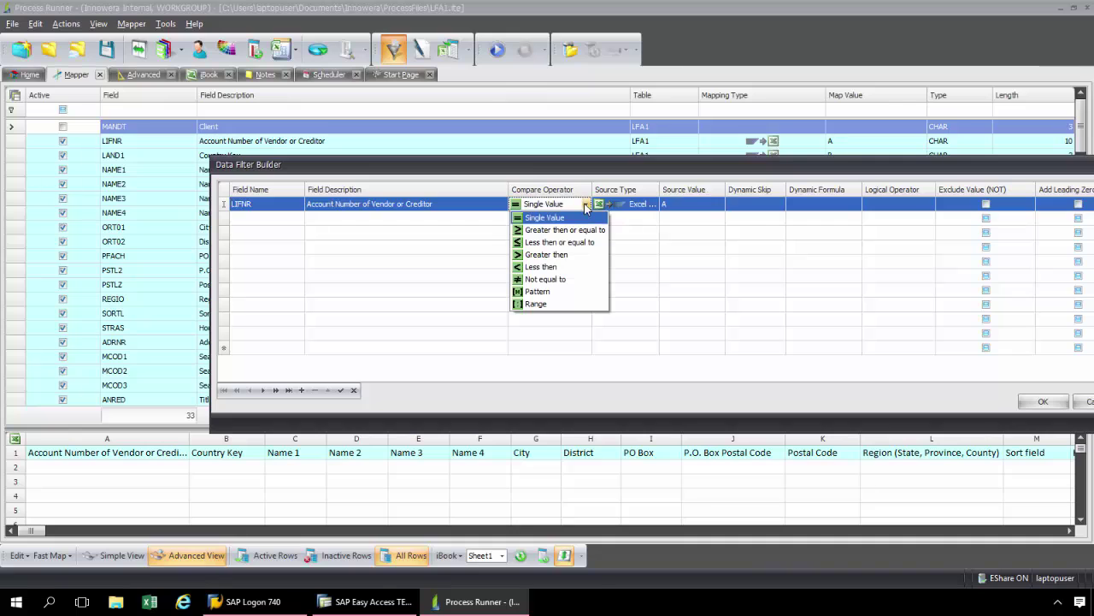
pyautogui.click(648, 262)
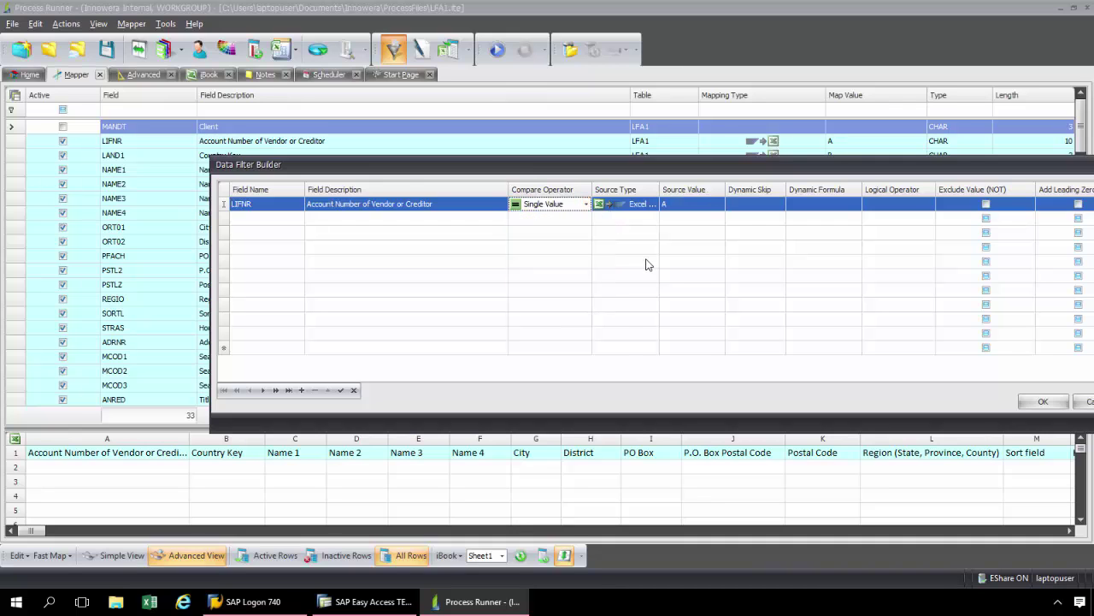
pyautogui.click(647, 261)
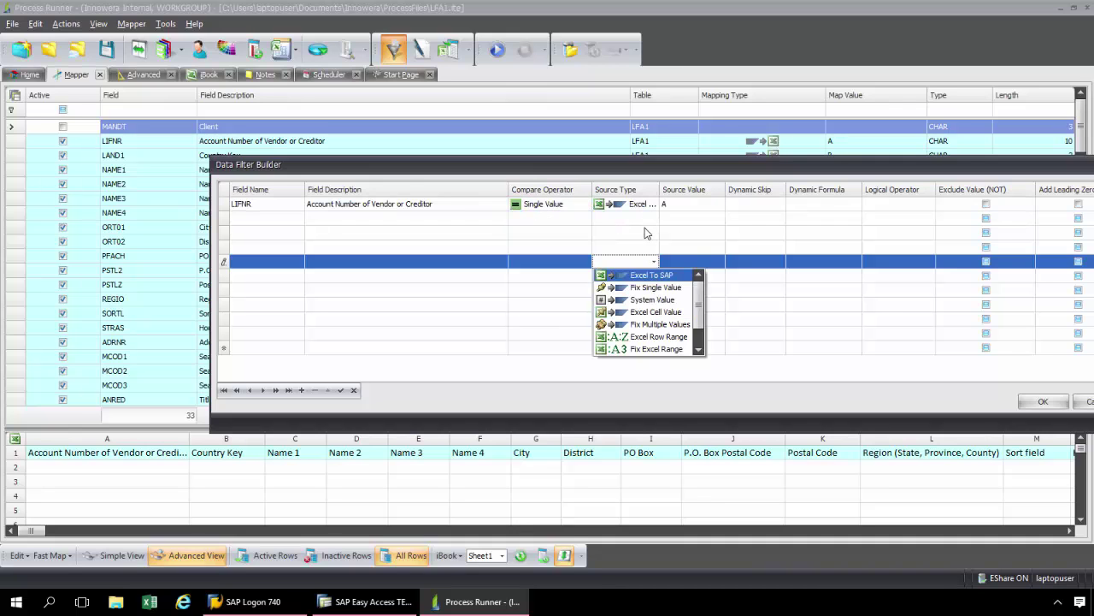
pyautogui.press('Escape')
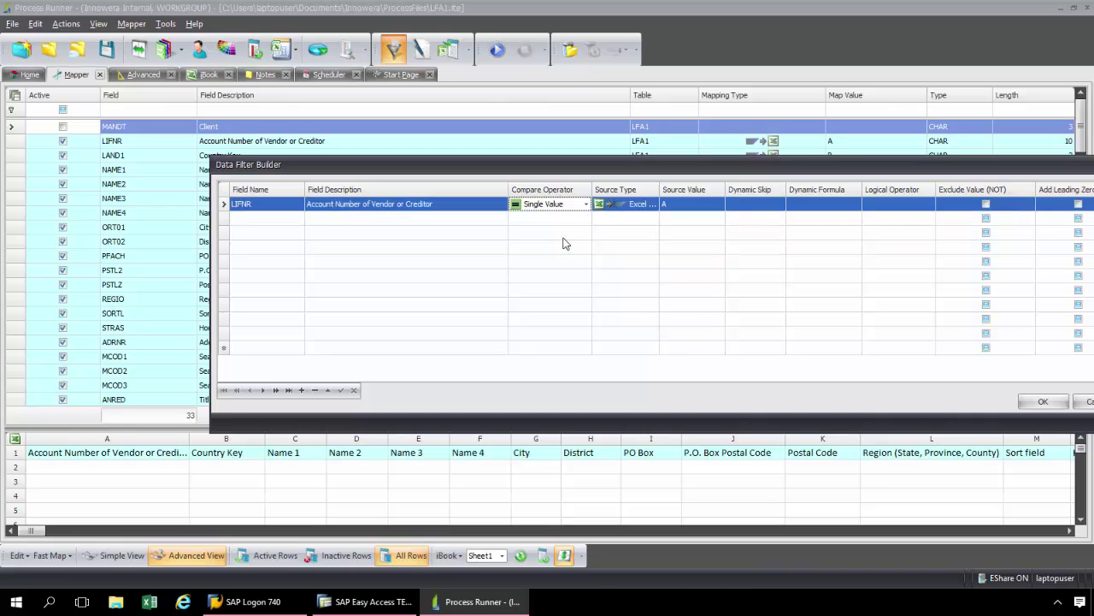
pyautogui.click(1084, 404)
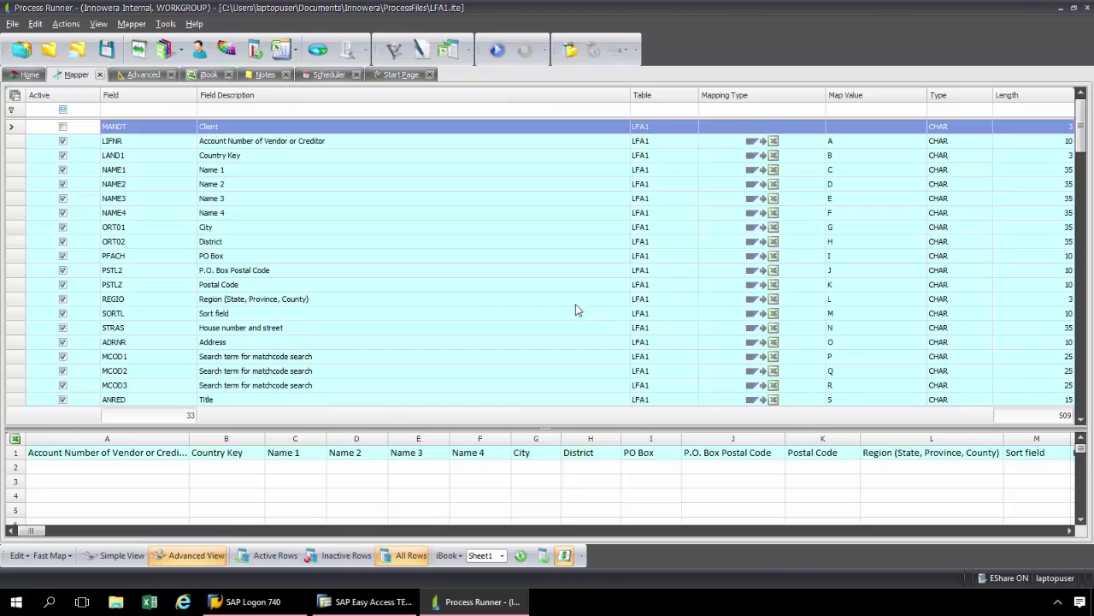
# - Change Max. Record for Extraction on the Home tab from 1000 to 700
pyautogui.click(24, 75)
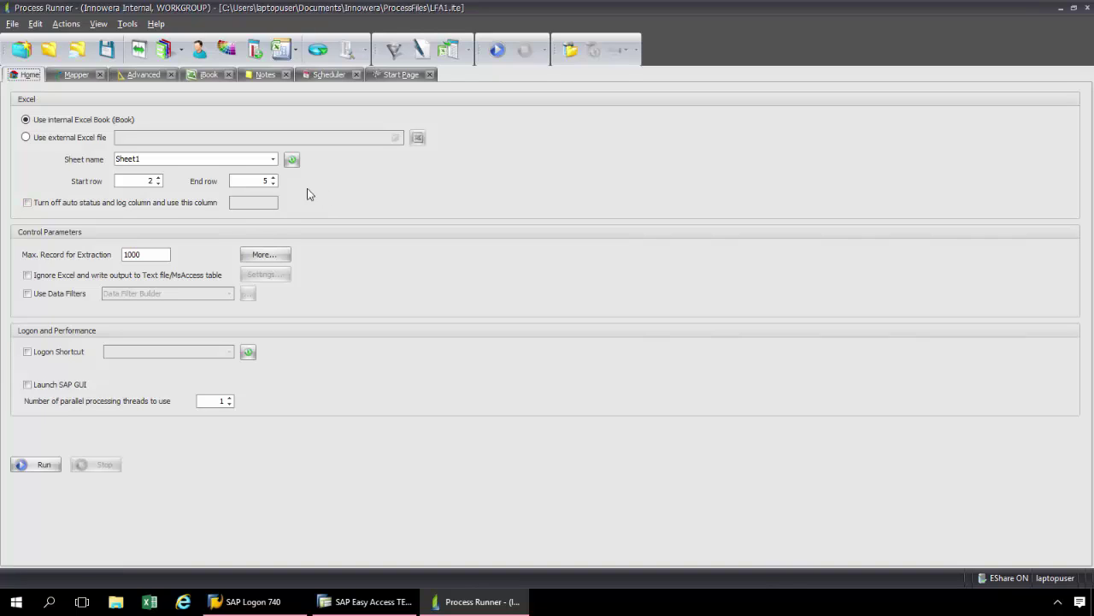
pyautogui.click(157, 253)
# - Run the extraction and confirm the SAP logon, filling the sheet with 699 vendor records
pyautogui.click(496, 49)
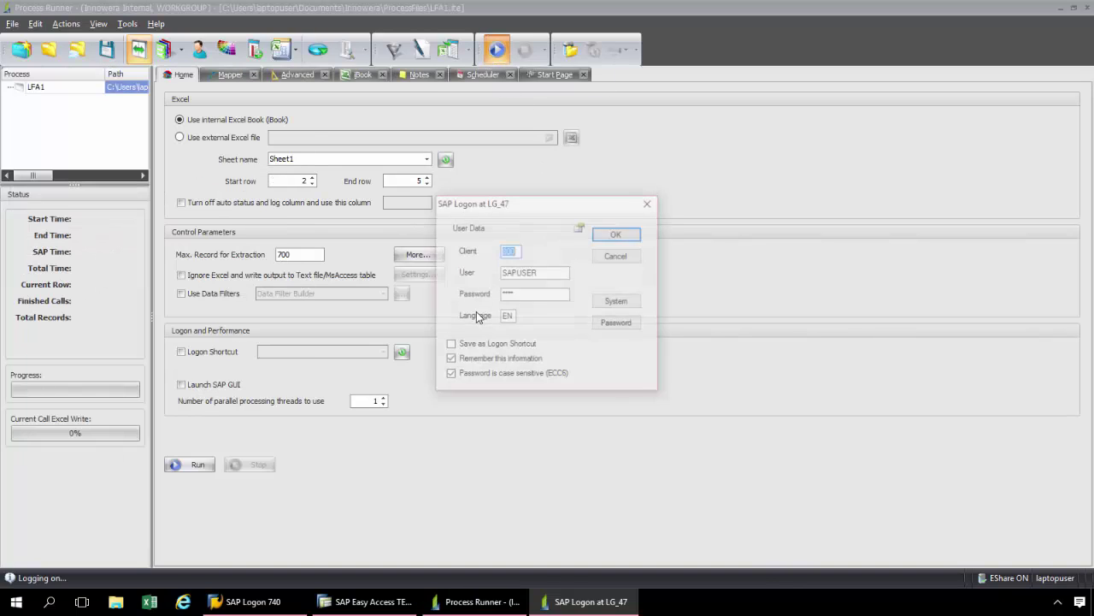
pyautogui.click(617, 237)
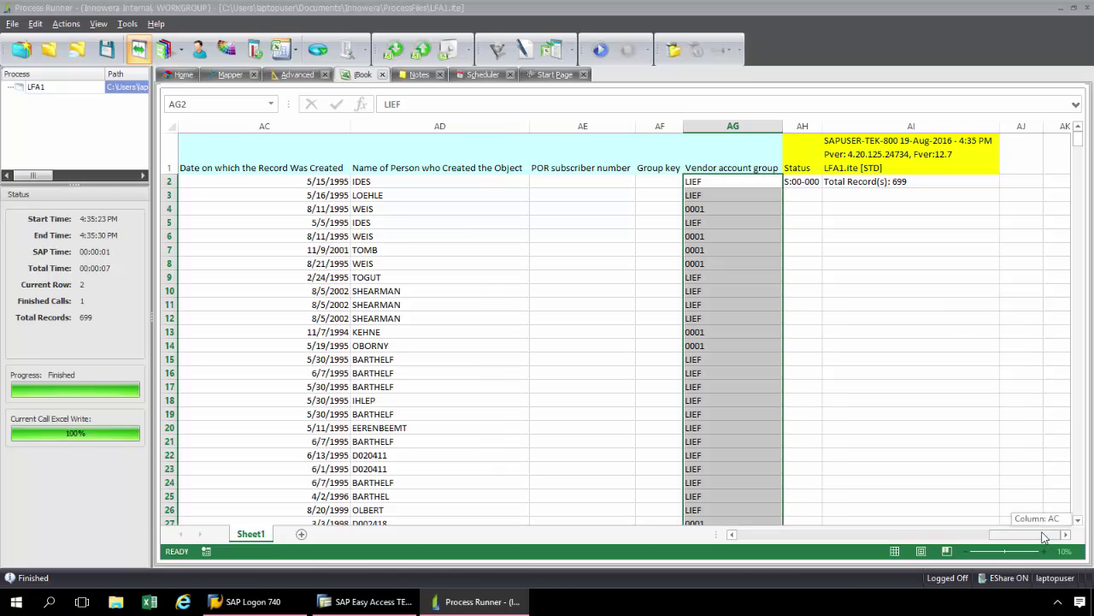
pyautogui.moveTo(1043, 537); pyautogui.dragTo(800, 537)
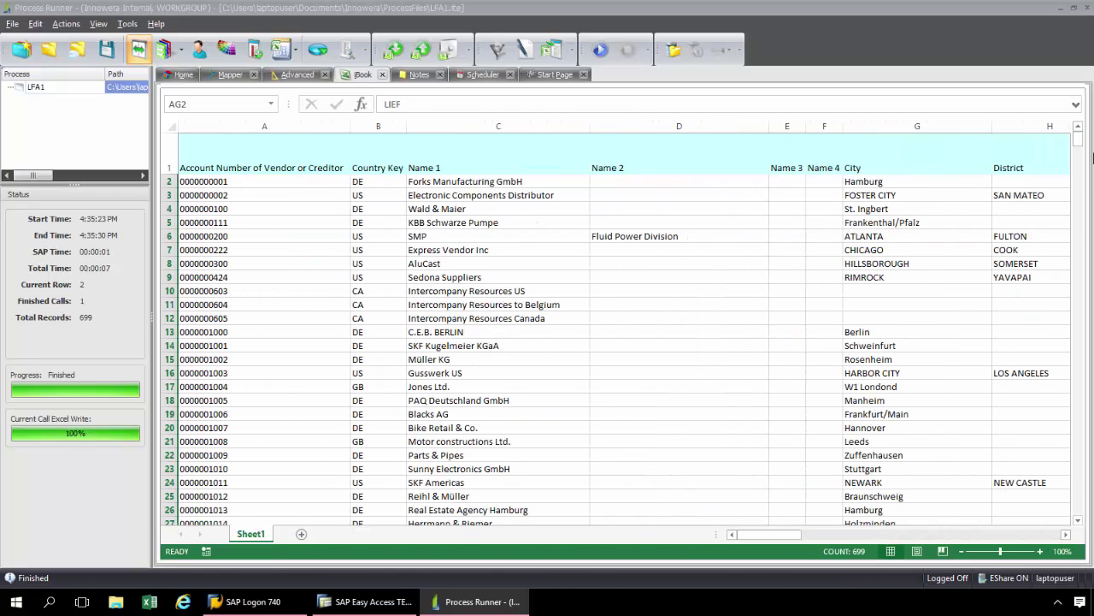
pyautogui.moveTo(1079, 143); pyautogui.dragTo(1079, 513)
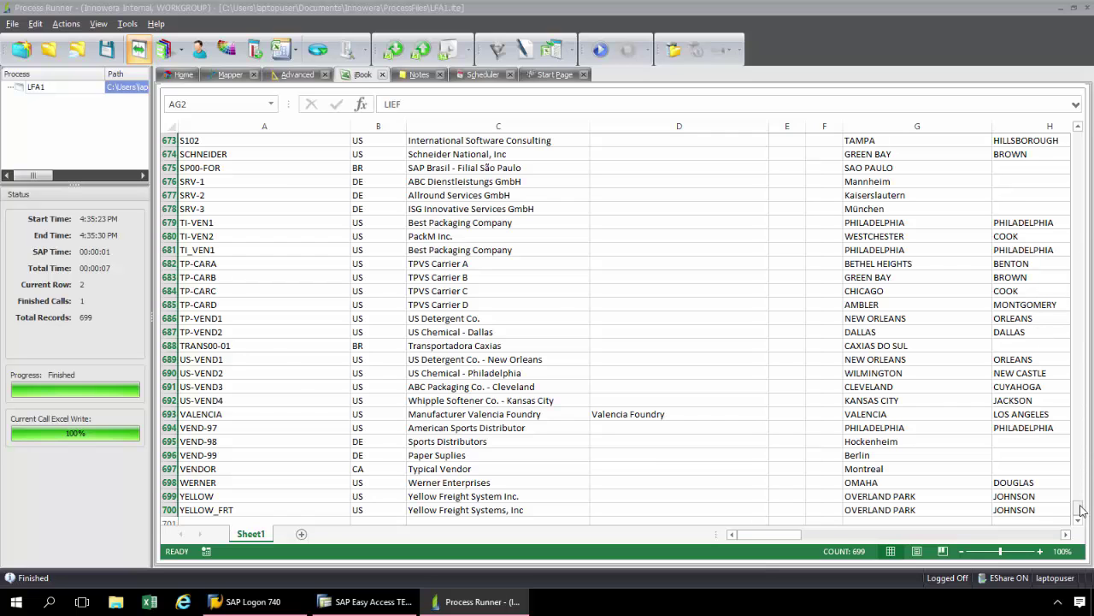
pyautogui.moveTo(1079, 506); pyautogui.dragTo(1079, 135)
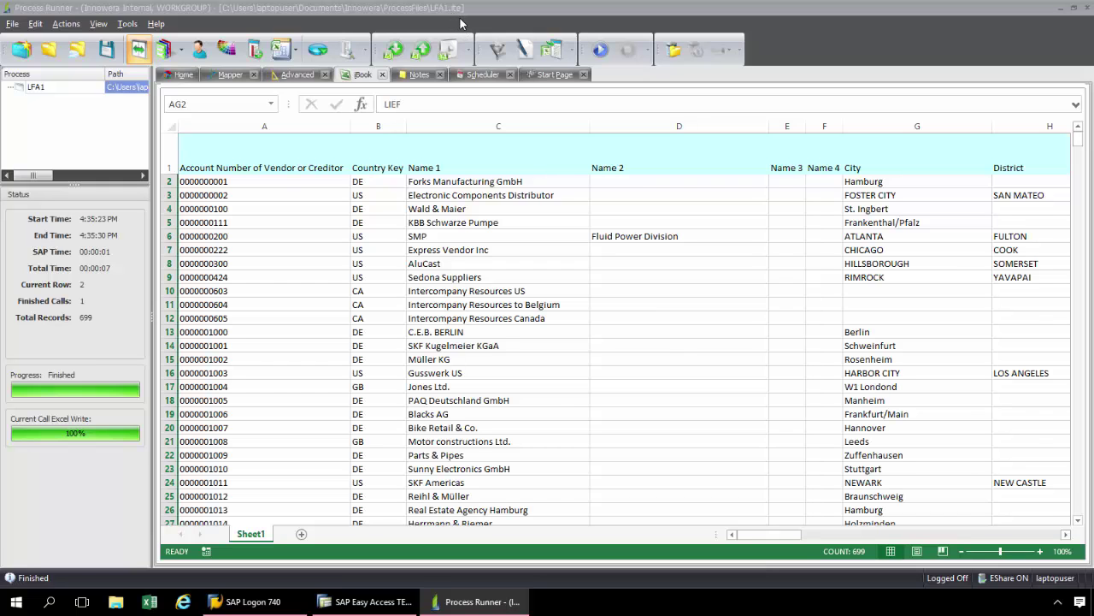
pyautogui.click(423, 54)
# - Save the extracted vendor sheet to the desktop as LFA1.xlsx
pyautogui.click(423, 55)
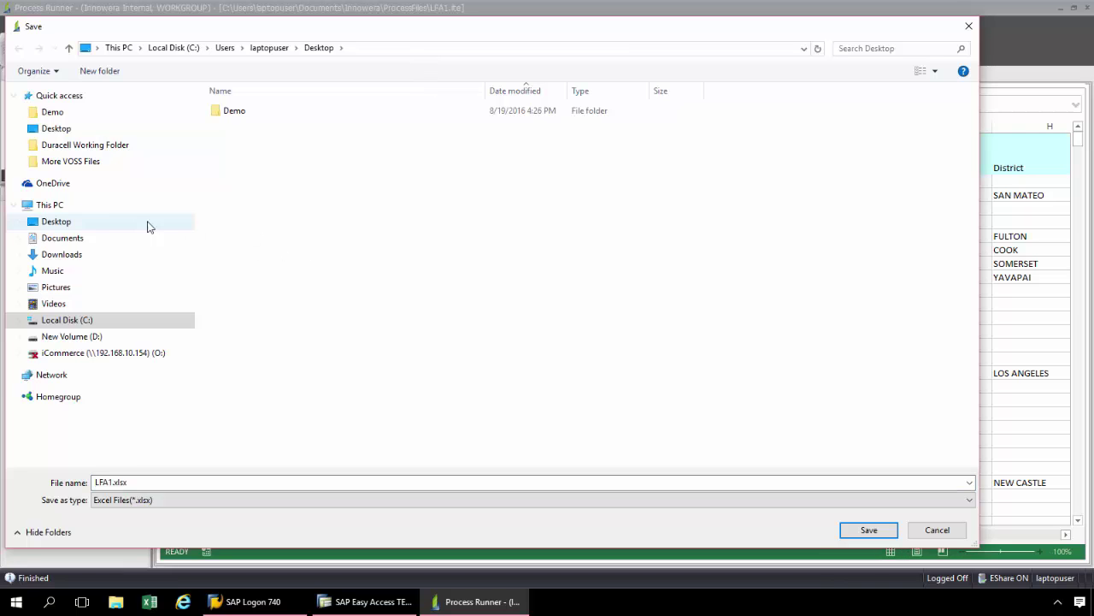
pyautogui.click(75, 222)
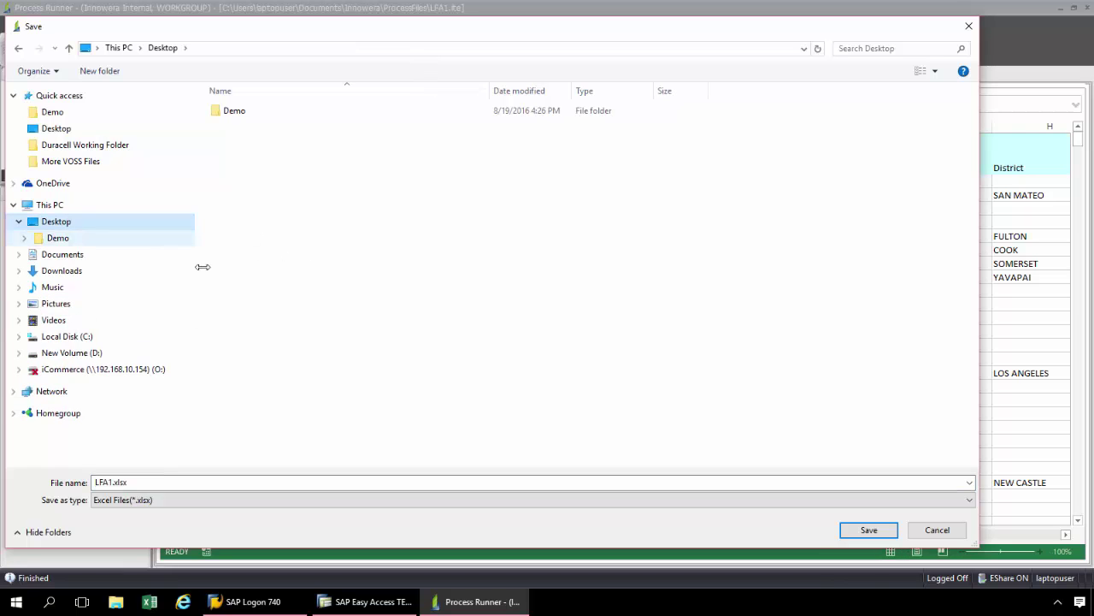
pyautogui.click(867, 531)
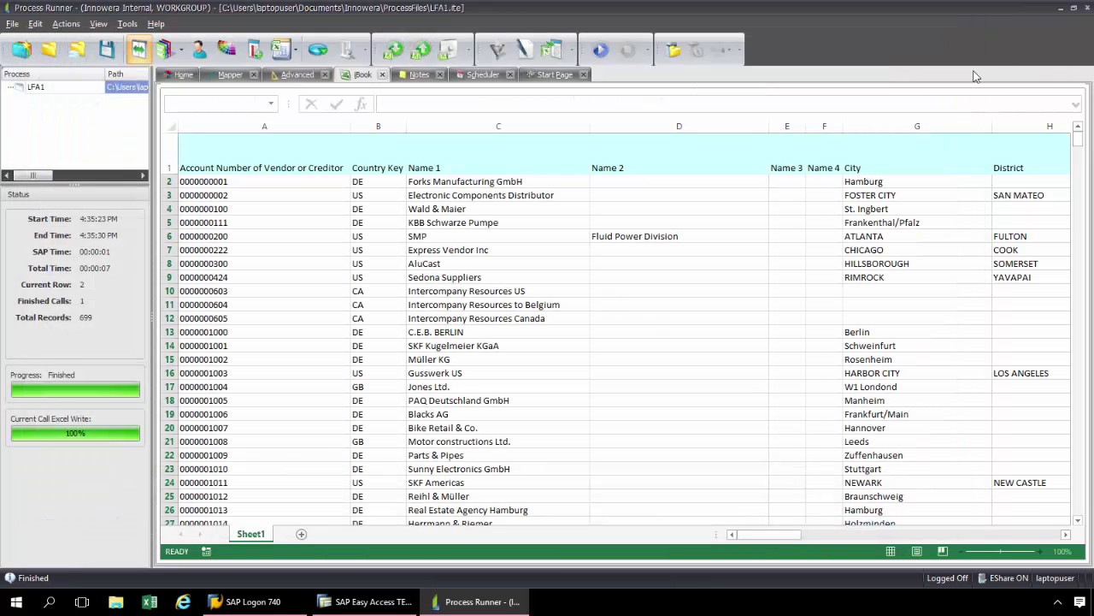
# - Open LFA1.xlsx from the desktop in Excel
pyautogui.click(1060, 8)
pyautogui.moveTo(30, 166); pyautogui.dragTo(478, 387)
pyautogui.doubleClick(487, 395)
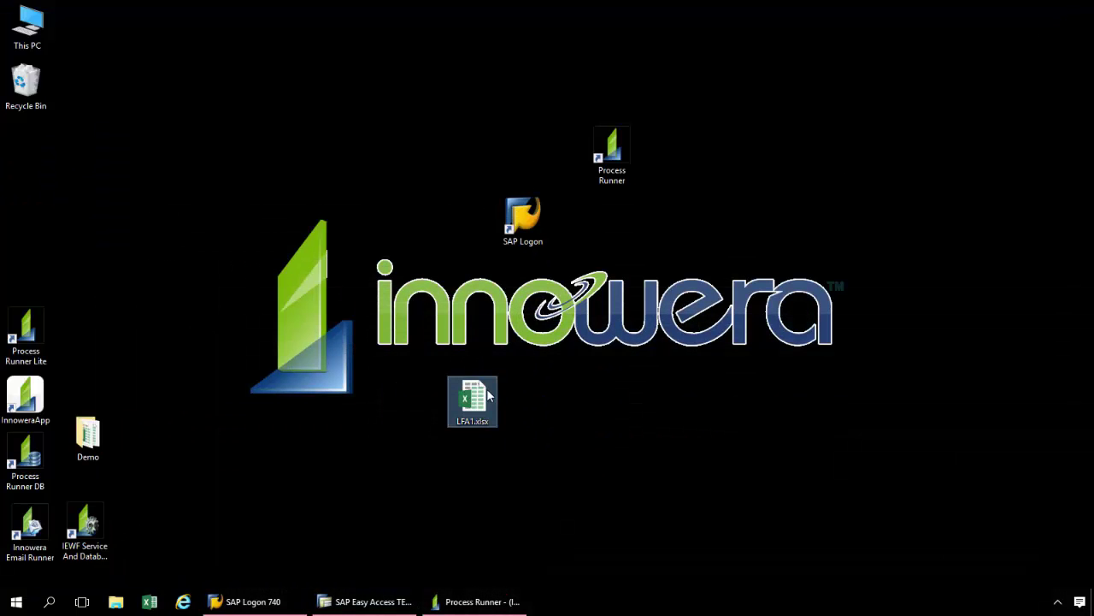